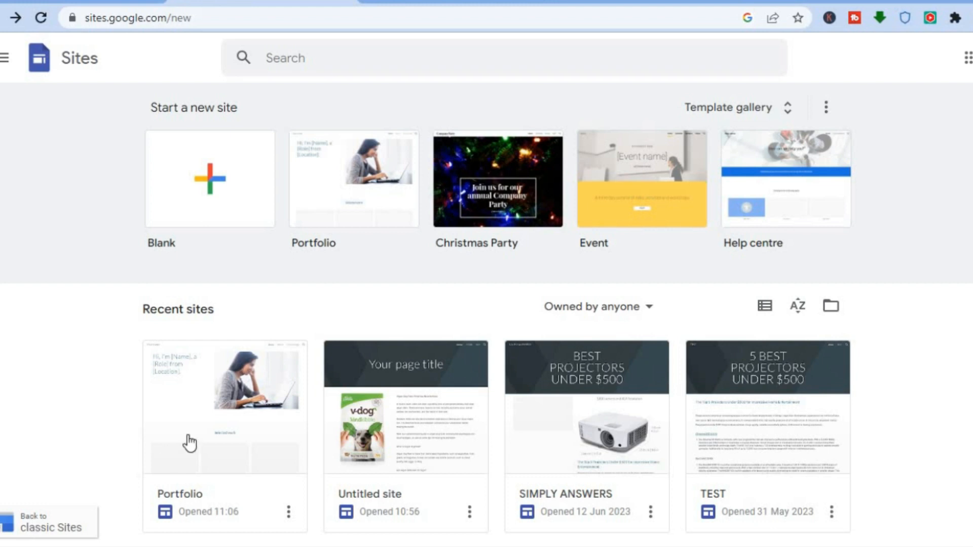
Open the Portfolio site from the recent sites for editing and go to the area above its Selected work section.
click(212, 410)
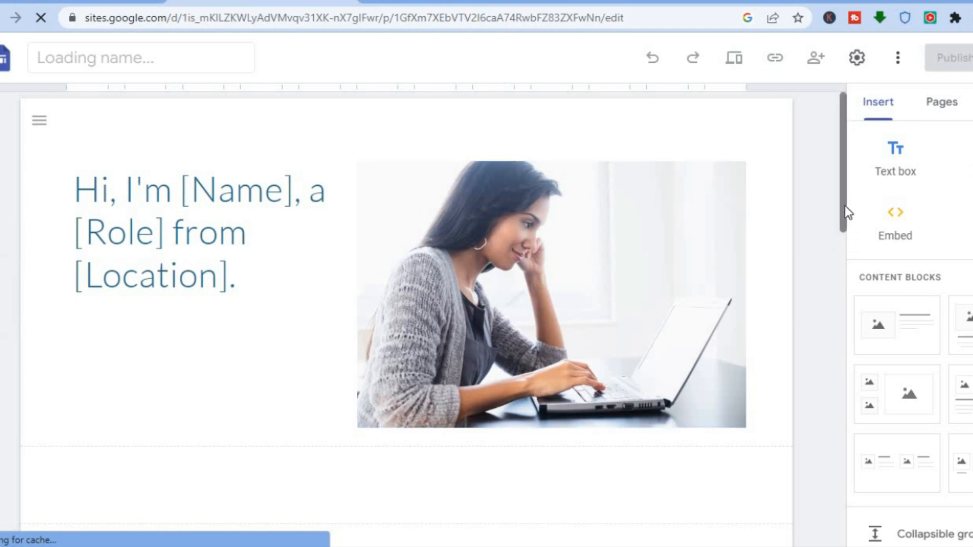
scroll(844, 227, down, 1)
drag(844, 233, 841, 275)
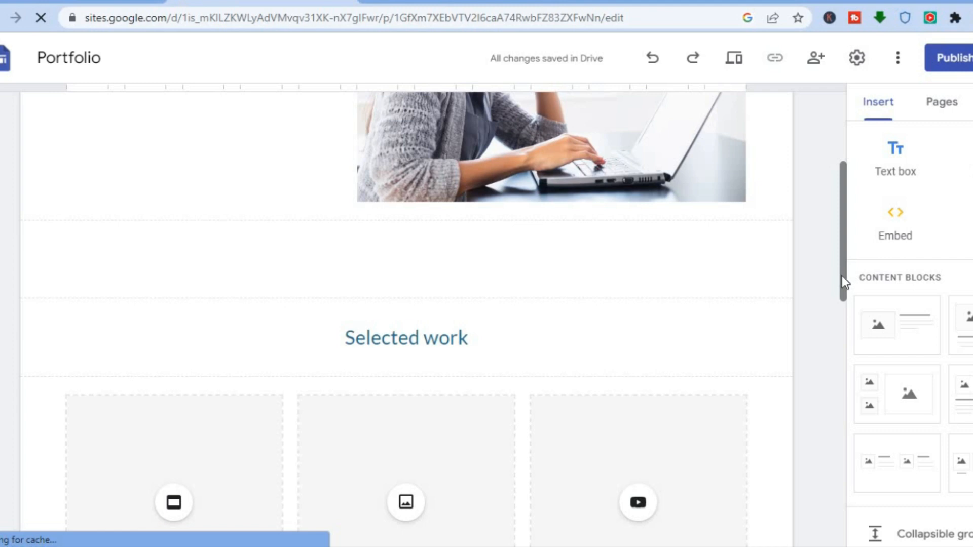
Switch to YouTube and copy the embed code of the ESPN FC video about Gabriel Jesus leaving Man City.
click(99, 4)
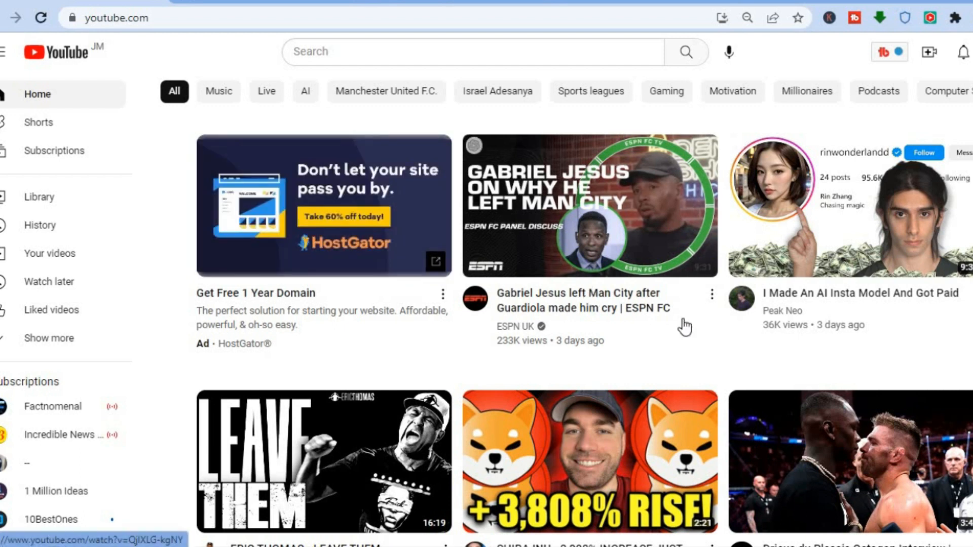
click(712, 296)
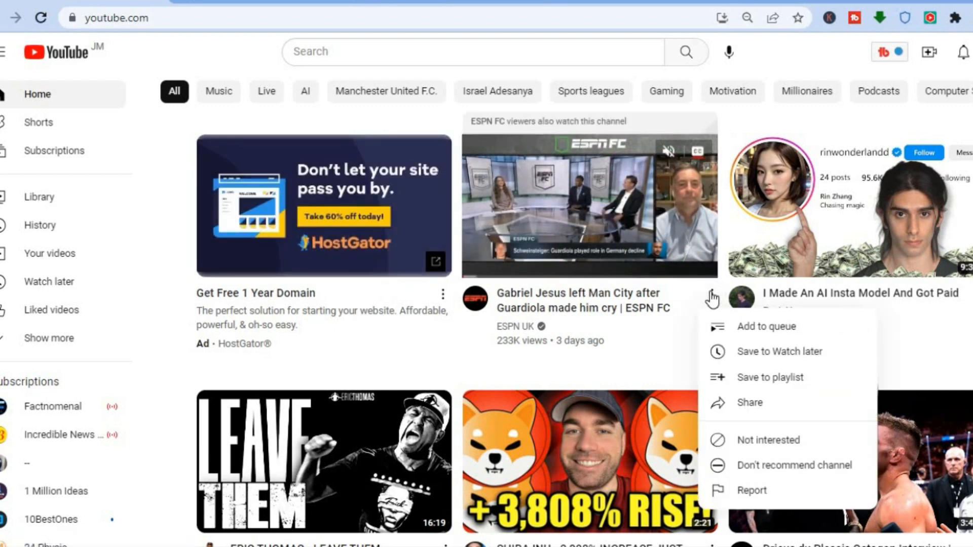
click(745, 402)
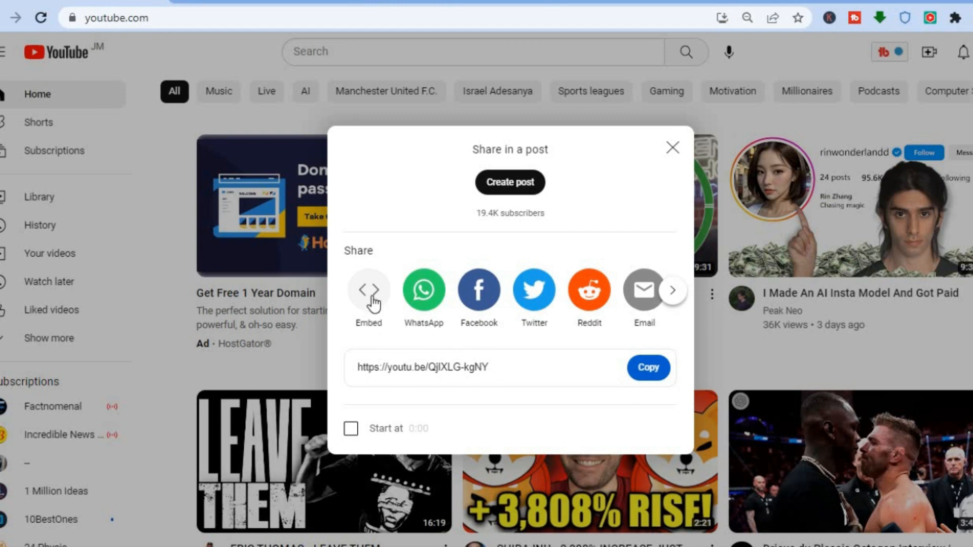
click(372, 294)
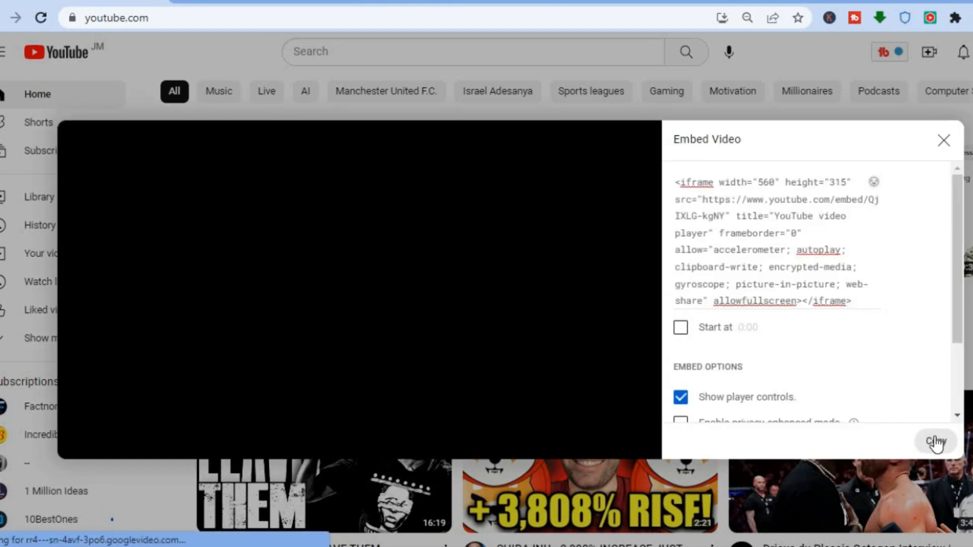
click(936, 444)
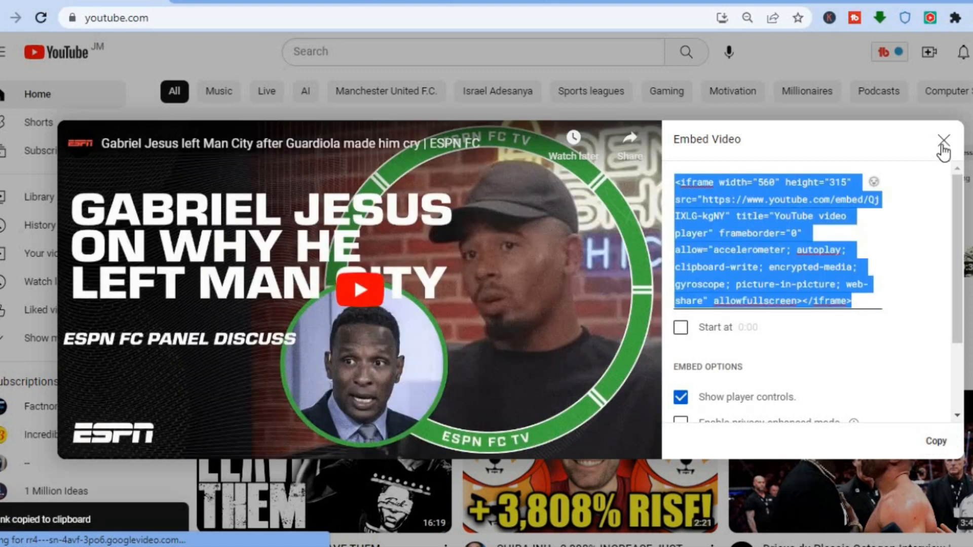
click(514, 51)
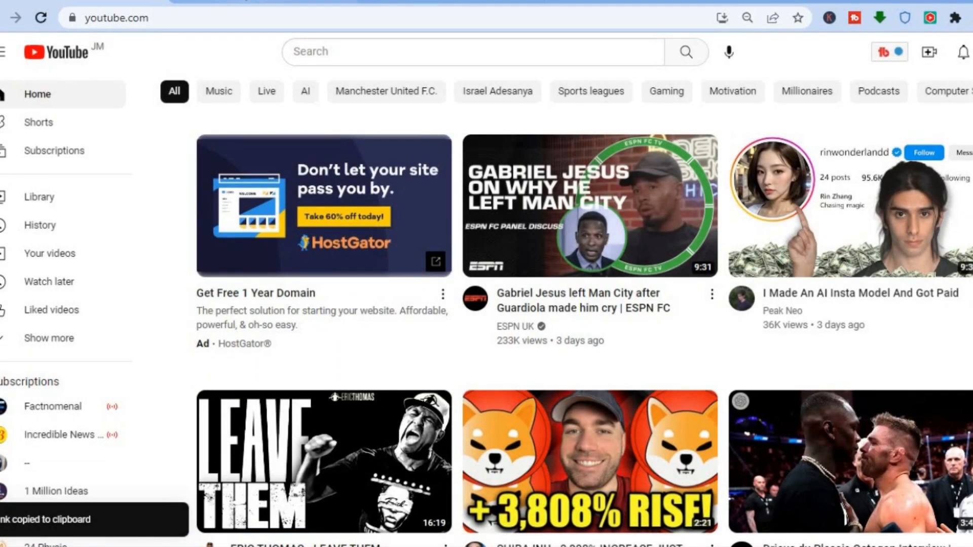
Switch back to Google Sites, insert the video into the Portfolio page using the copied embed code, and widen its frame to the right.
key(ctrl+Tab)
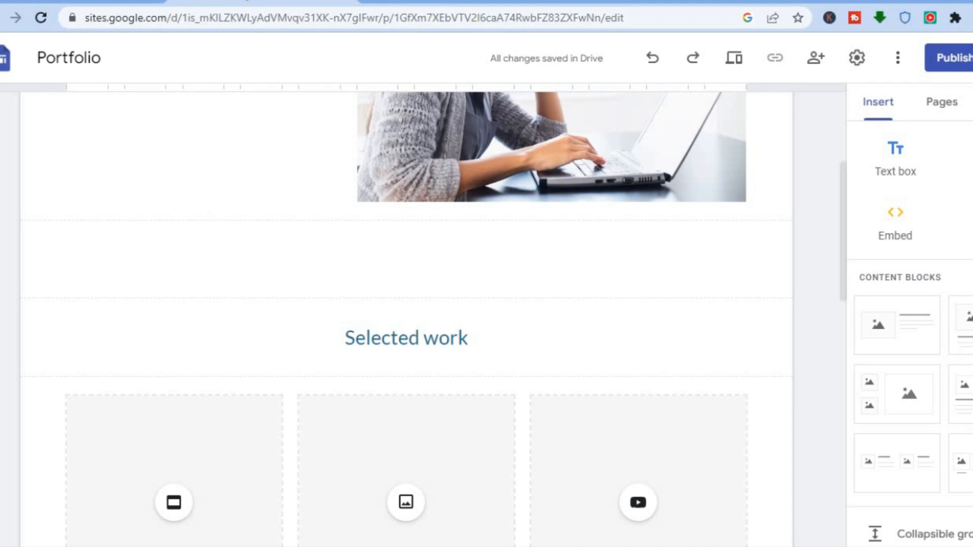
click(895, 215)
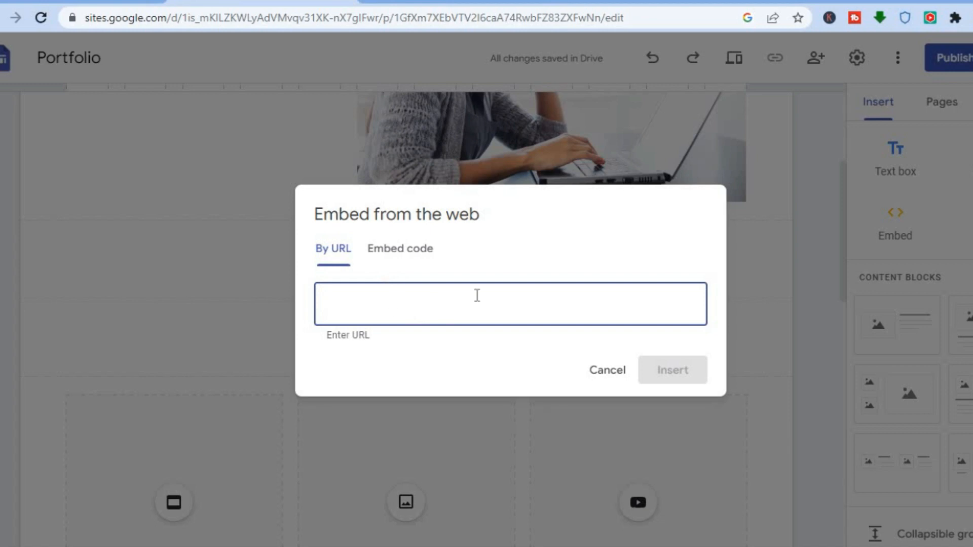
click(398, 251)
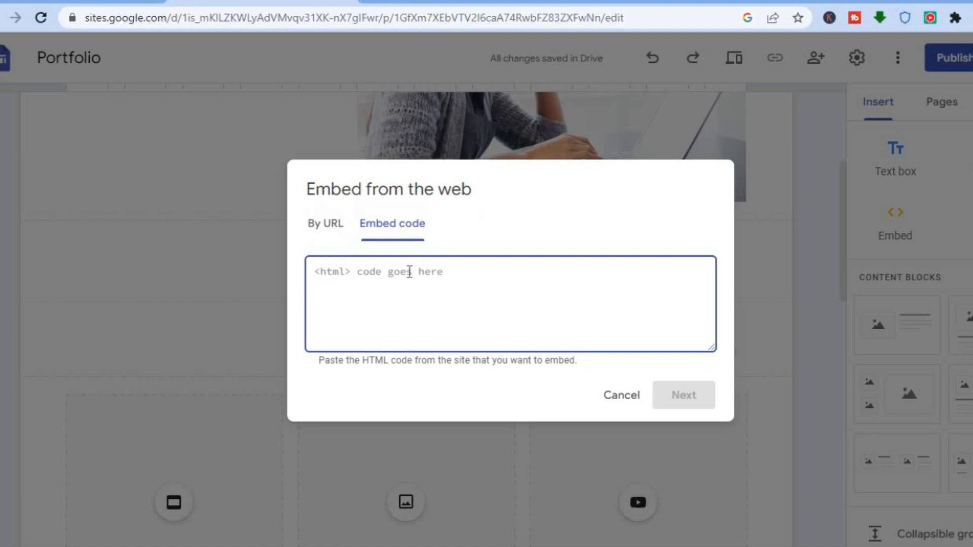
right_click(409, 272)
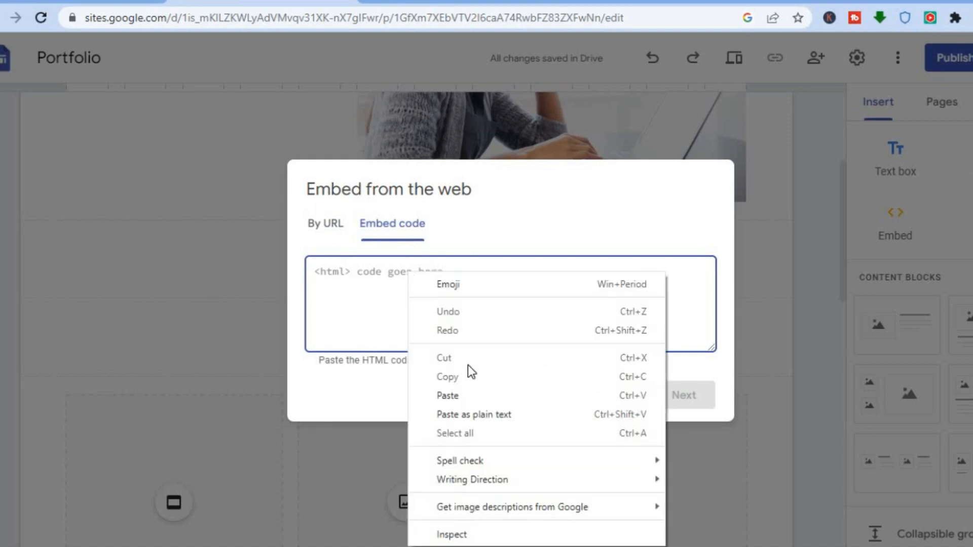
click(459, 396)
click(683, 404)
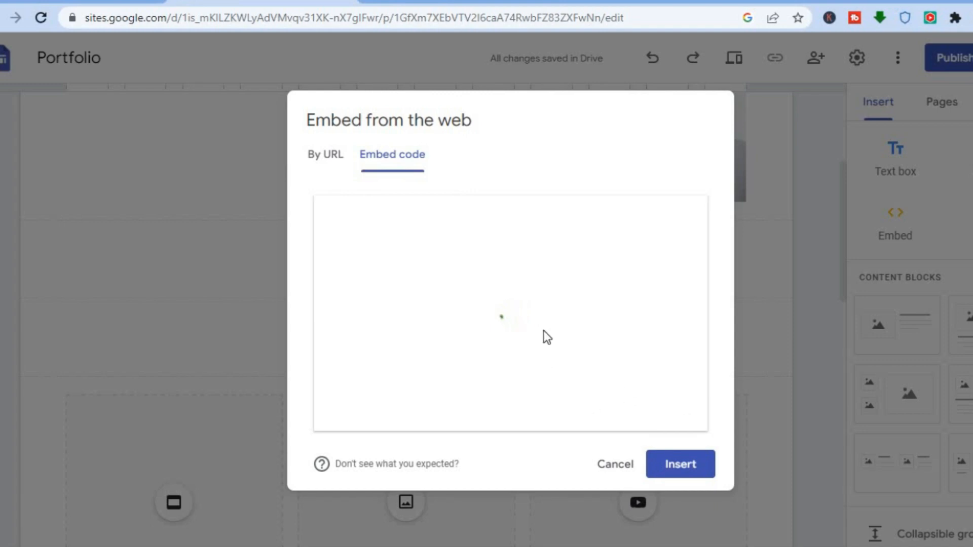
click(672, 469)
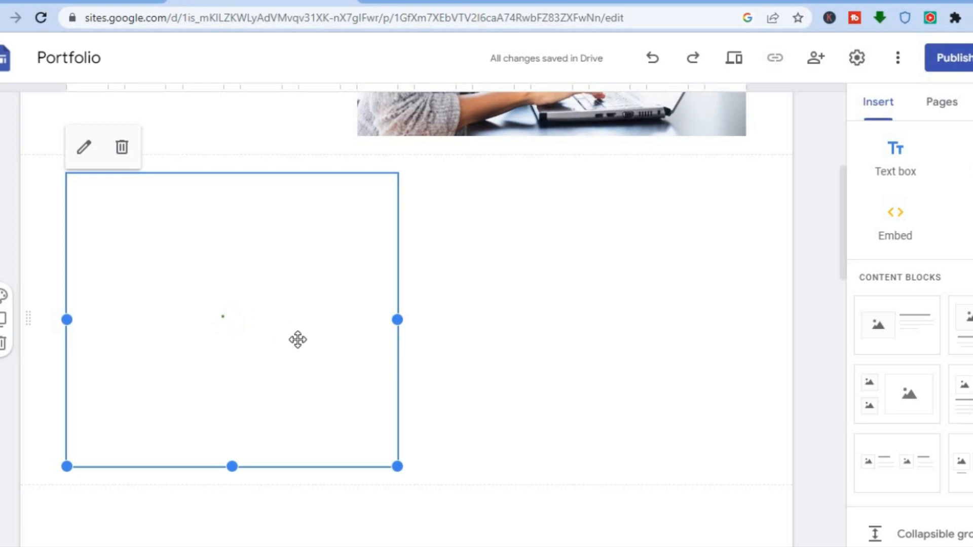
drag(399, 320, 518, 323)
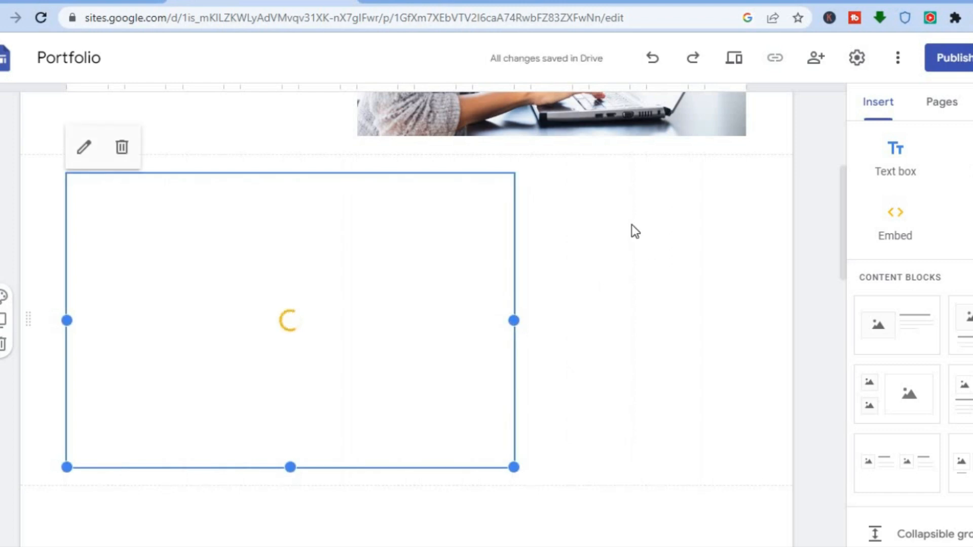
Switch to Google Drive, upload the video file HOW-TO-USE-ZOHO-BOOKS from the Output folder, and show the recent files.
click(419, 1)
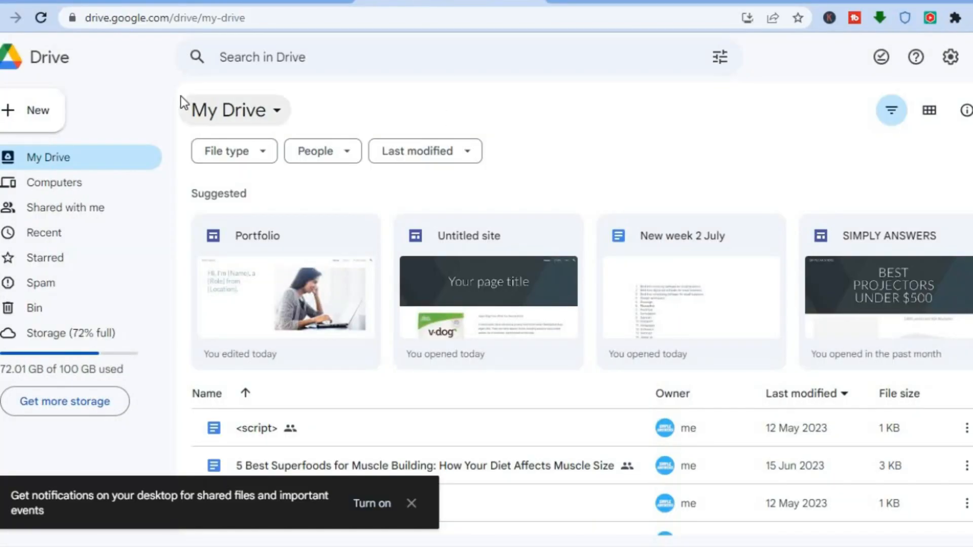
click(12, 112)
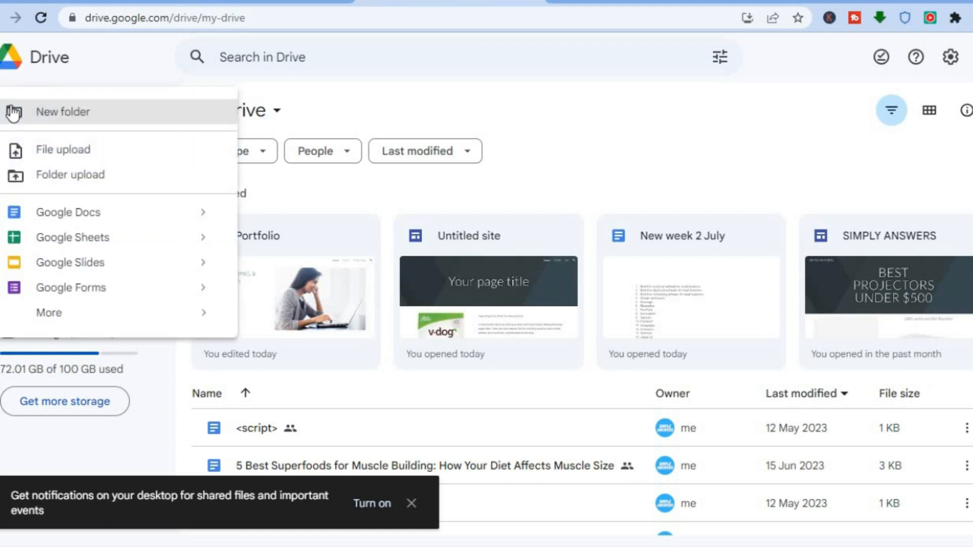
click(90, 153)
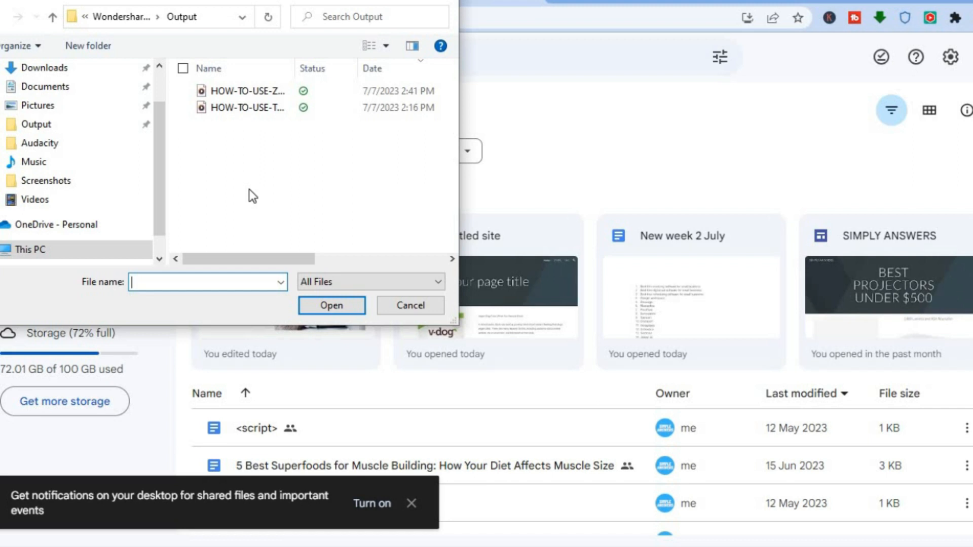
click(238, 91)
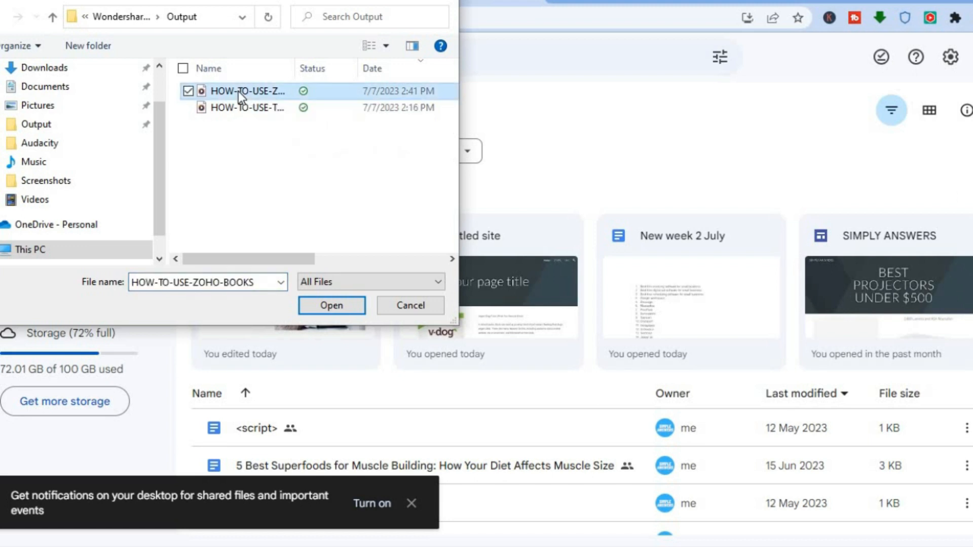
click(341, 309)
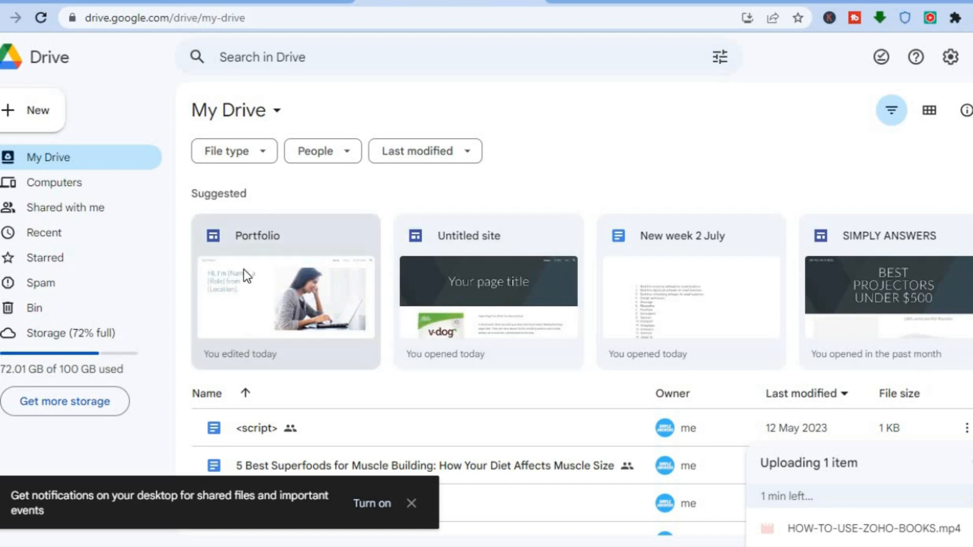
click(74, 238)
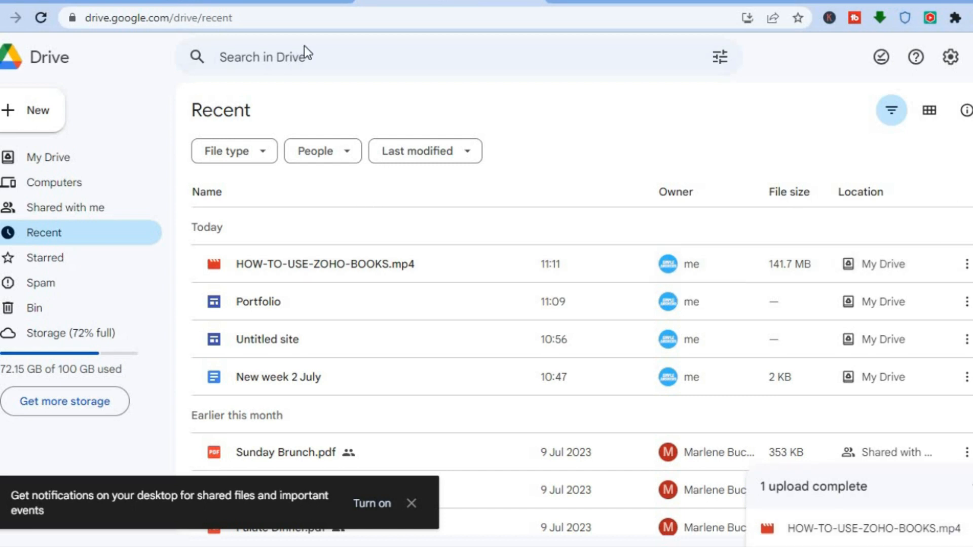
Switch back to Google Sites, insert the recent Drive video HOW-TO-USE-ZOHO-BOOKS.mp4 below the embedded YouTube video, and widen its frame to the right.
click(248, 4)
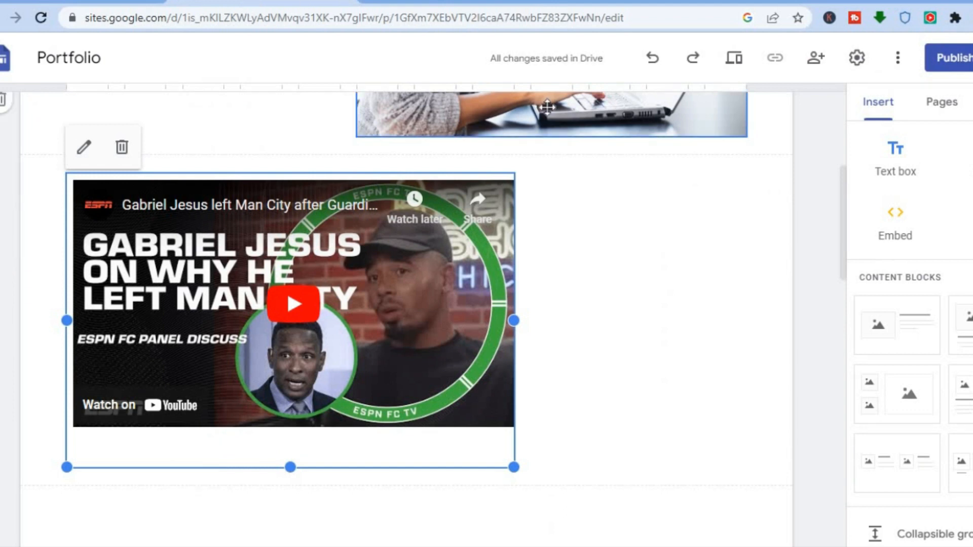
drag(841, 213, 840, 271)
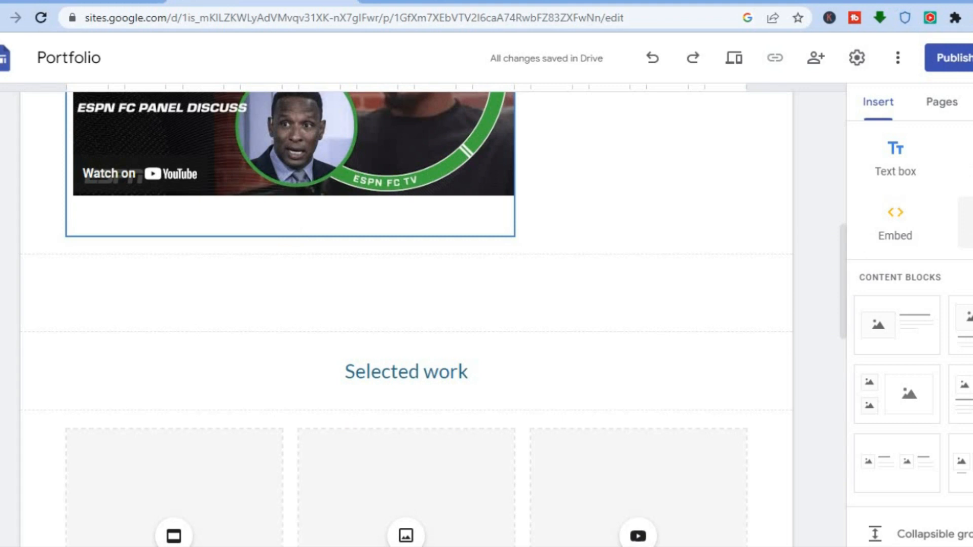
click(966, 223)
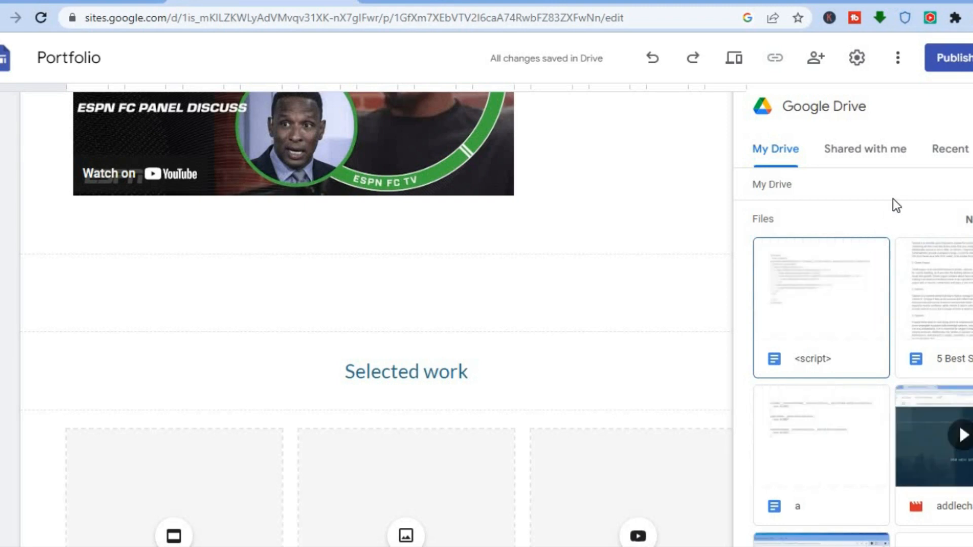
click(942, 153)
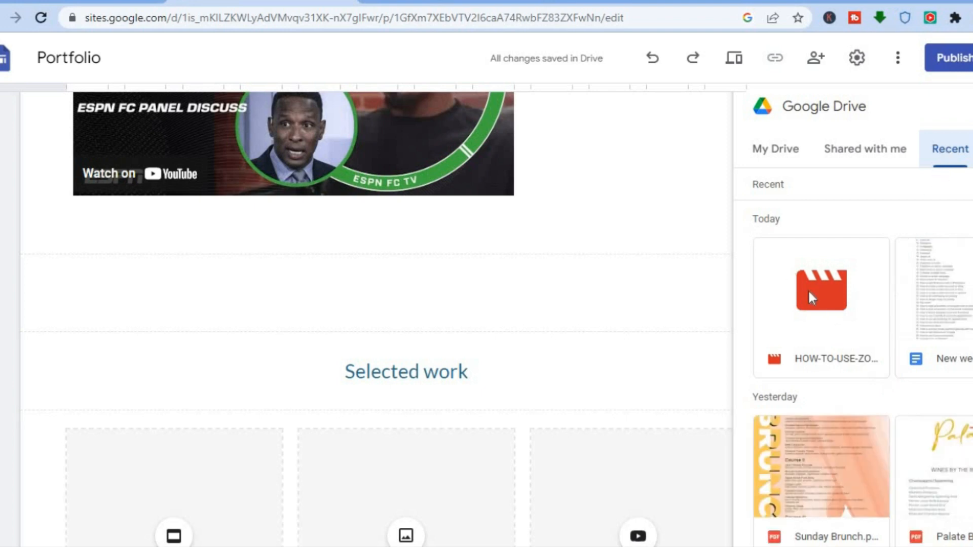
click(817, 287)
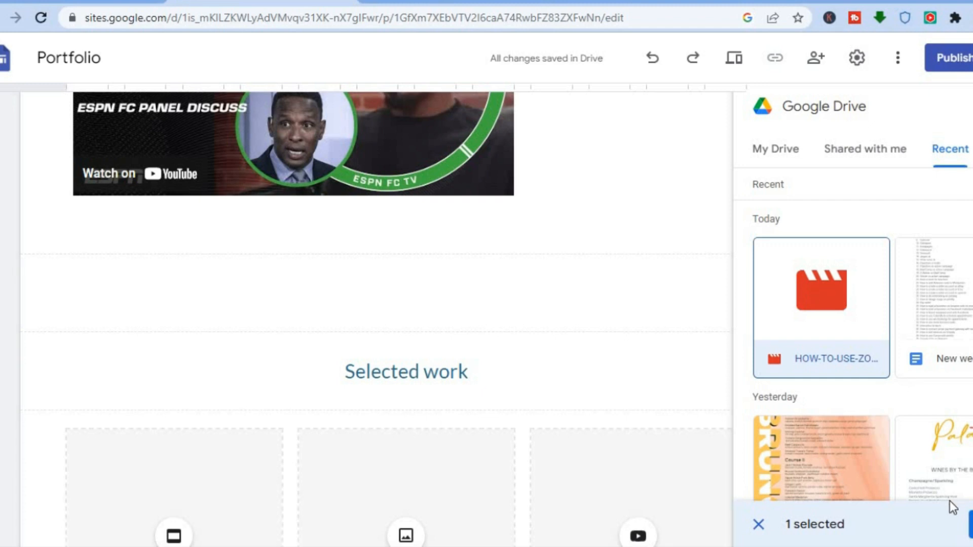
click(971, 525)
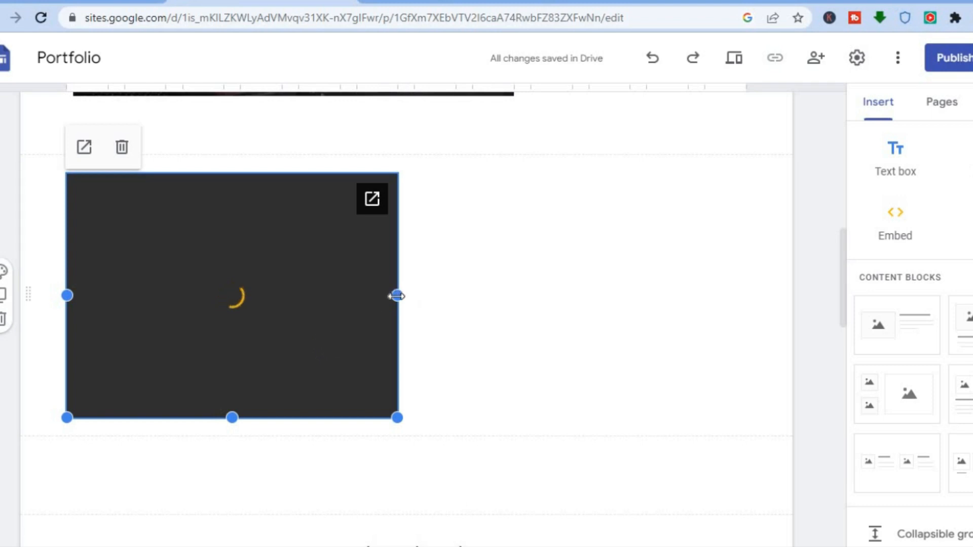
drag(396, 296, 546, 303)
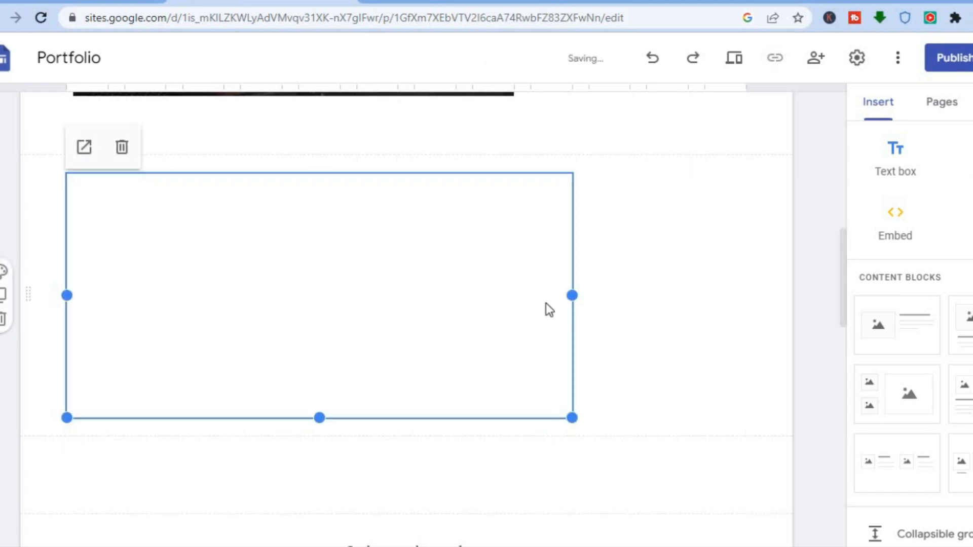